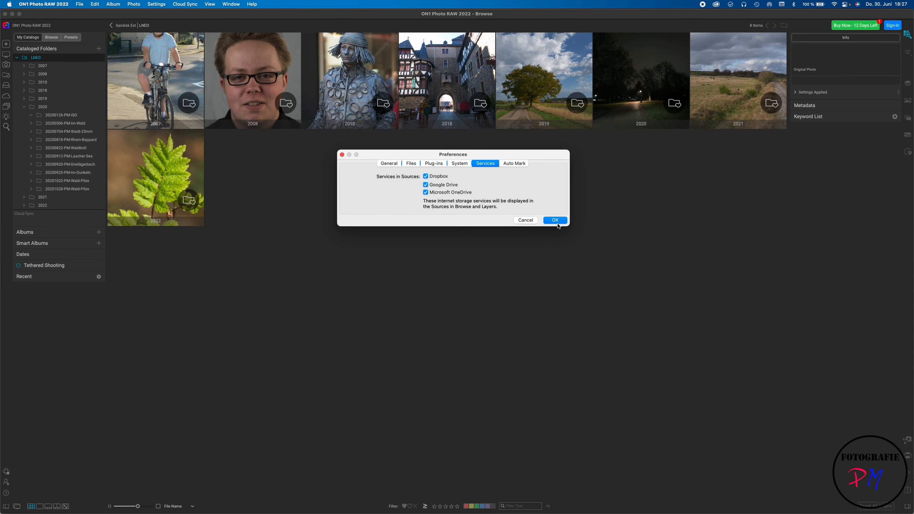
# Confirm the preferences and open the 20211028-PM-Haarberg folder inside the 2021 folder.
pyautogui.click(555, 221)
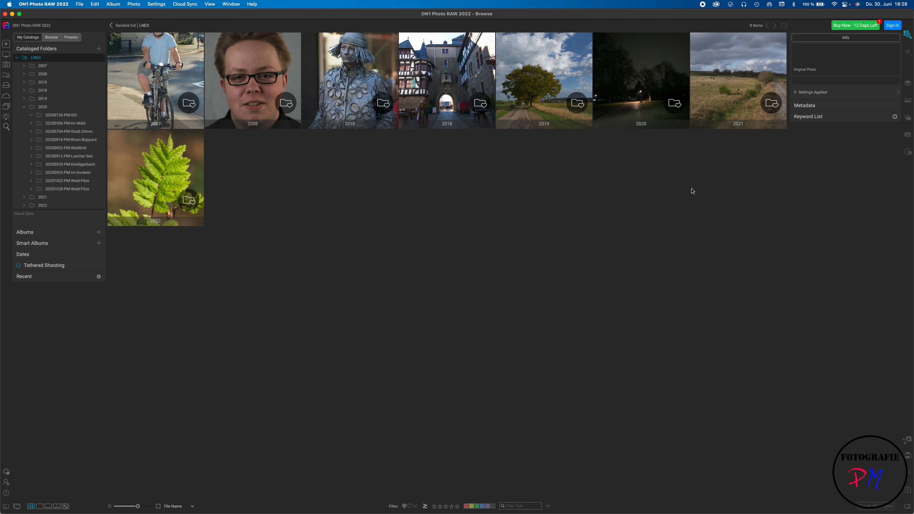
pyautogui.click(729, 96)
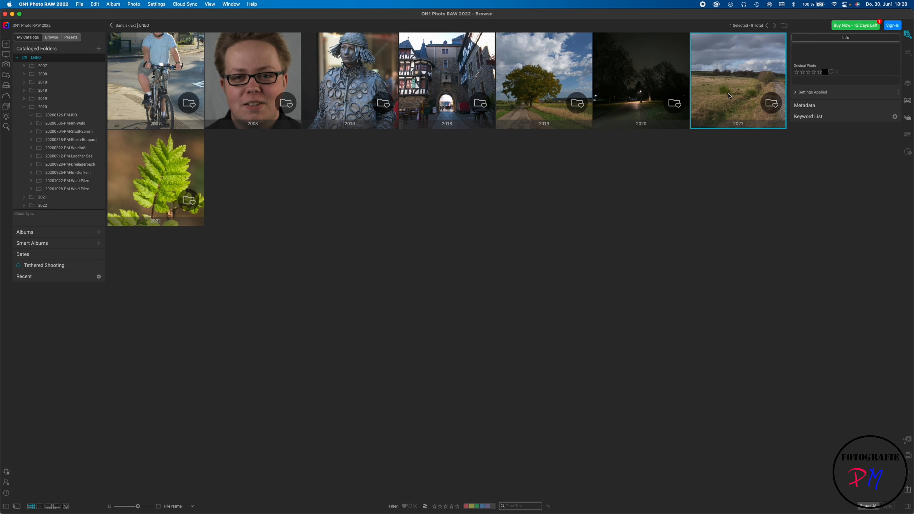
pyautogui.doubleClick(729, 96)
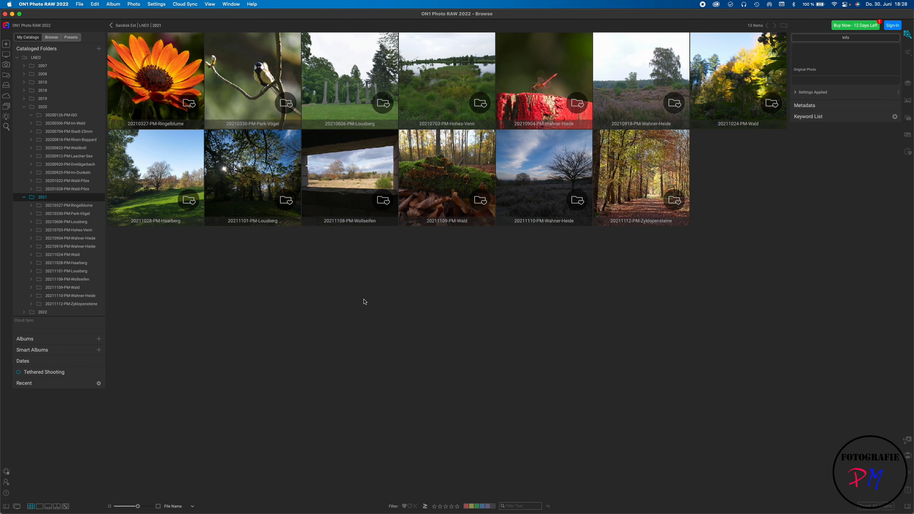
pyautogui.click(169, 187)
pyautogui.doubleClick(169, 188)
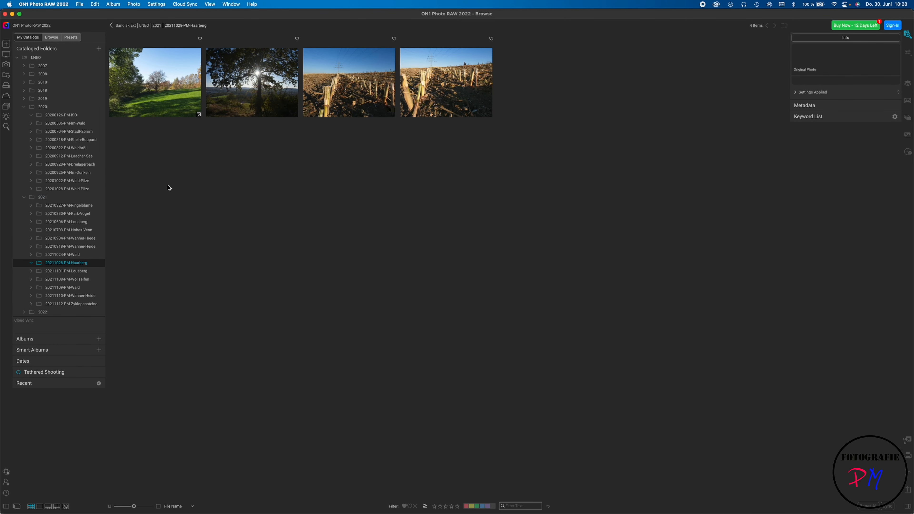
# Open P1004658.RW2 for editing and replace its sky using the Clouds preset of Sky Swap AI.
pyautogui.click(170, 105)
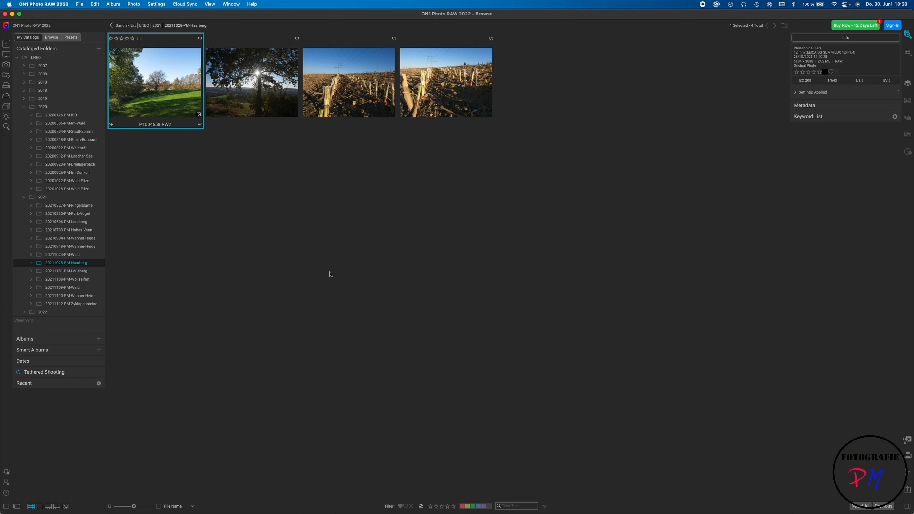
pyautogui.press('d')
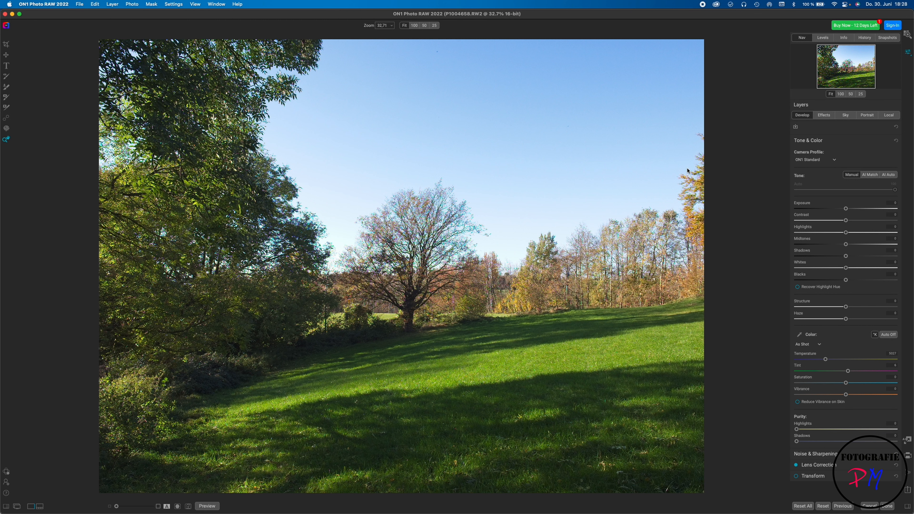
pyautogui.click(846, 116)
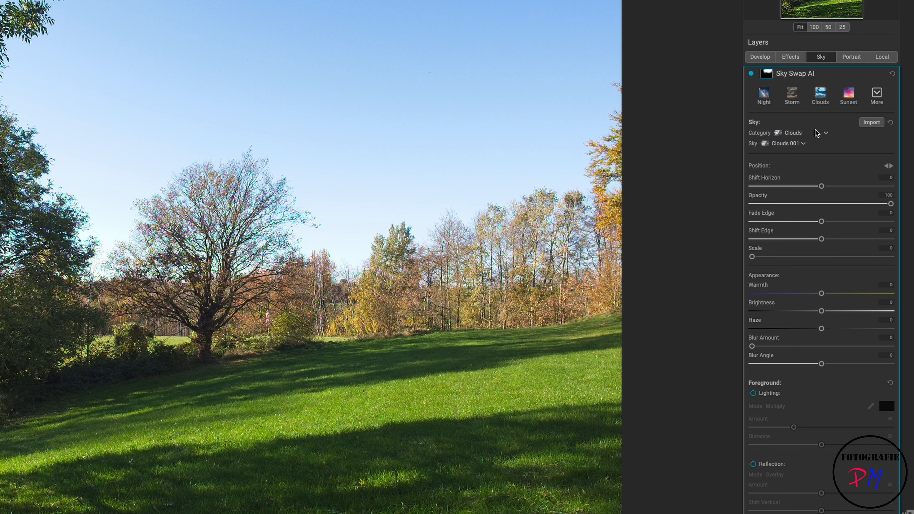
pyautogui.click(821, 95)
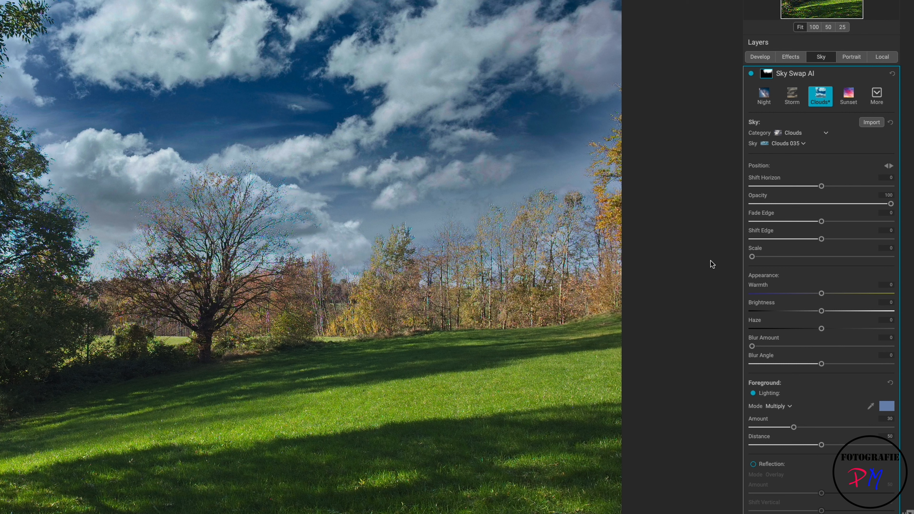
# Inspect the sky mask around the bare tree's branches at 100% and discard the photo's edits.
pyautogui.click(247, 227)
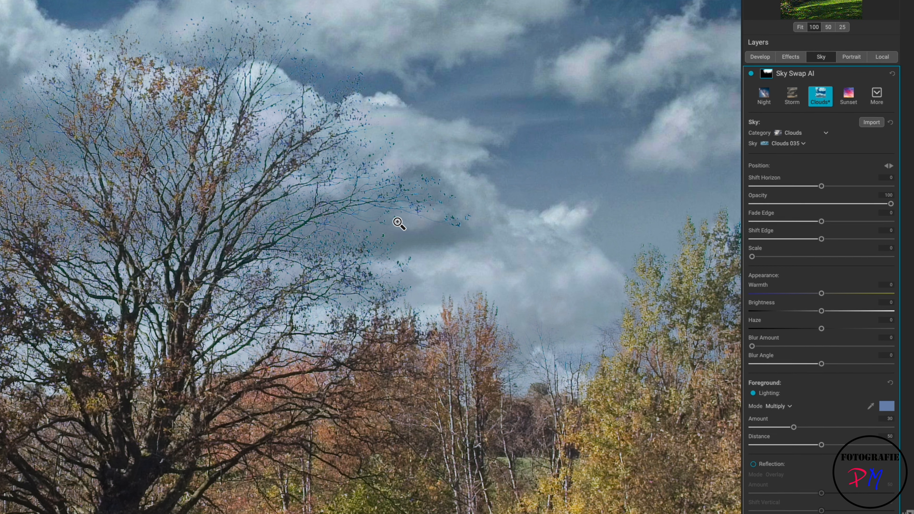
pyautogui.click(412, 239)
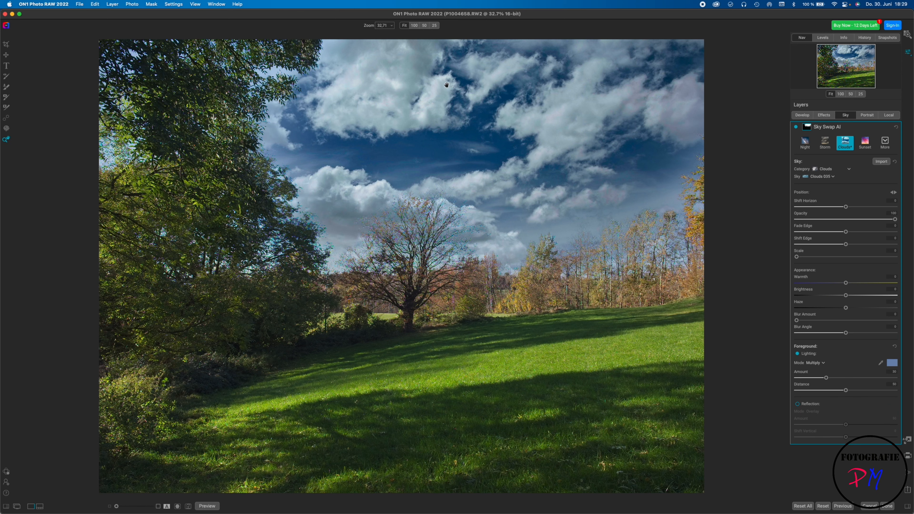
pyautogui.click(869, 506)
# Open P1004712.RW2 and try the Clouds and Storm presets of Sky Swap AI on its sky.
pyautogui.click(368, 126)
pyautogui.doubleClick(368, 128)
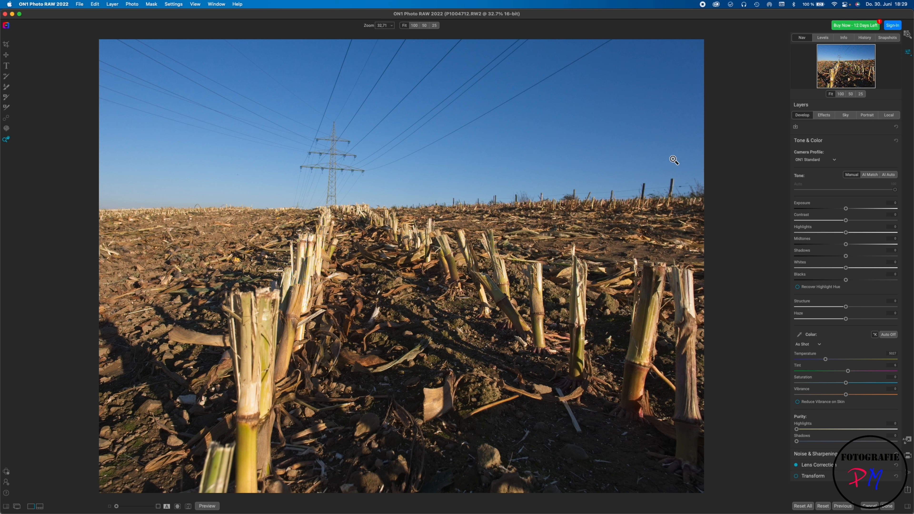
pyautogui.click(846, 115)
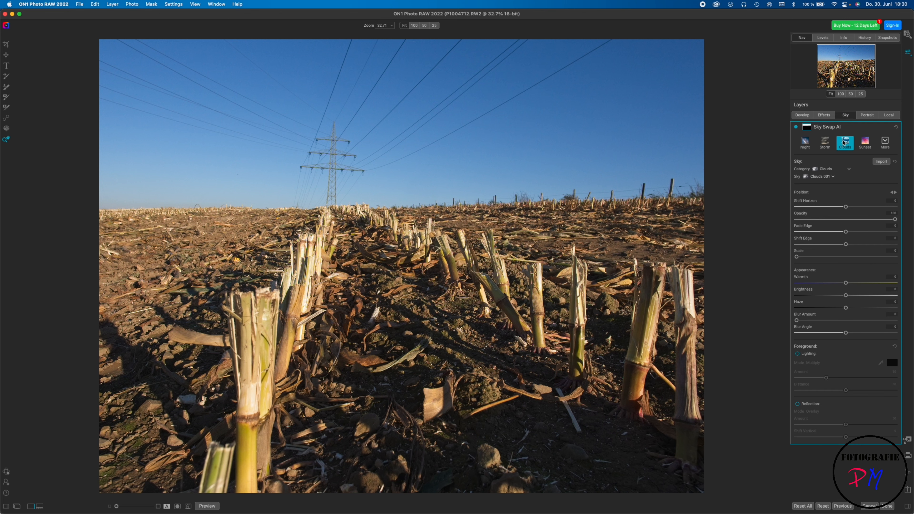
pyautogui.click(844, 142)
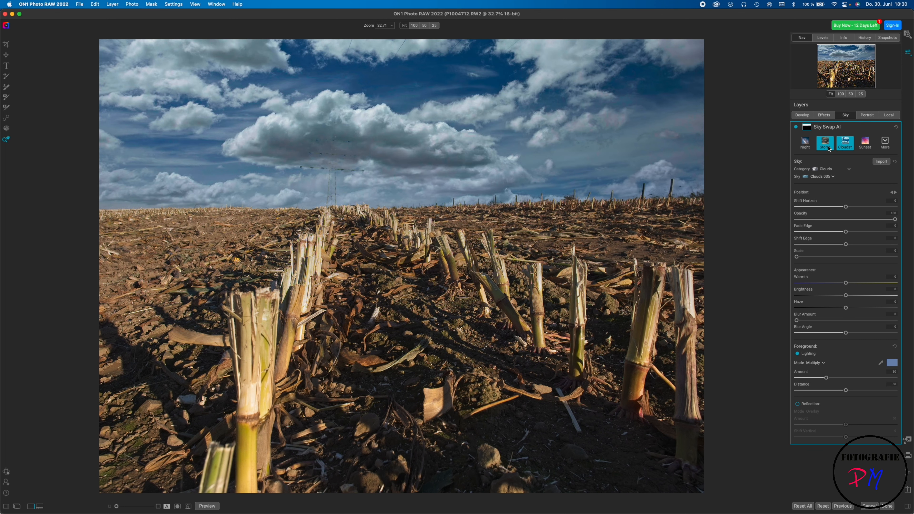
pyautogui.click(830, 148)
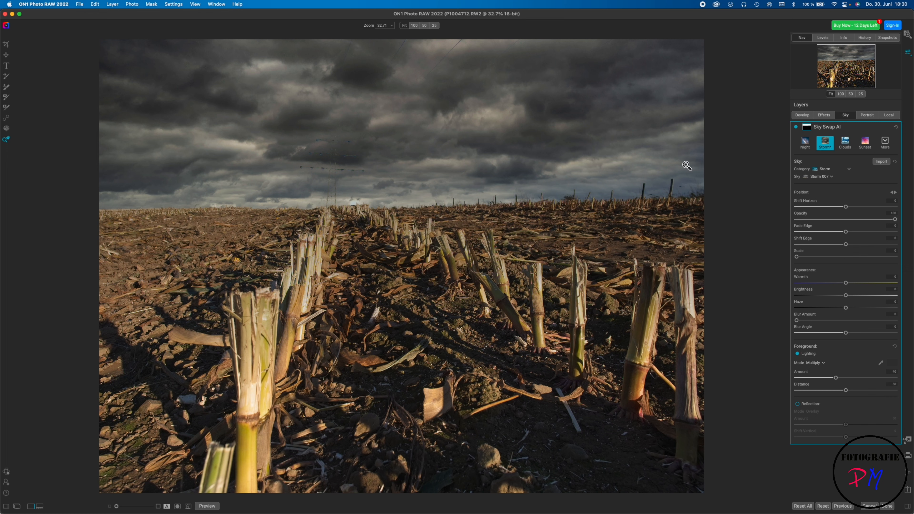
# Inspect the power pylon against the swapped stormy sky at 100% and discard the photo's edits.
pyautogui.click(332, 181)
pyautogui.click(331, 181)
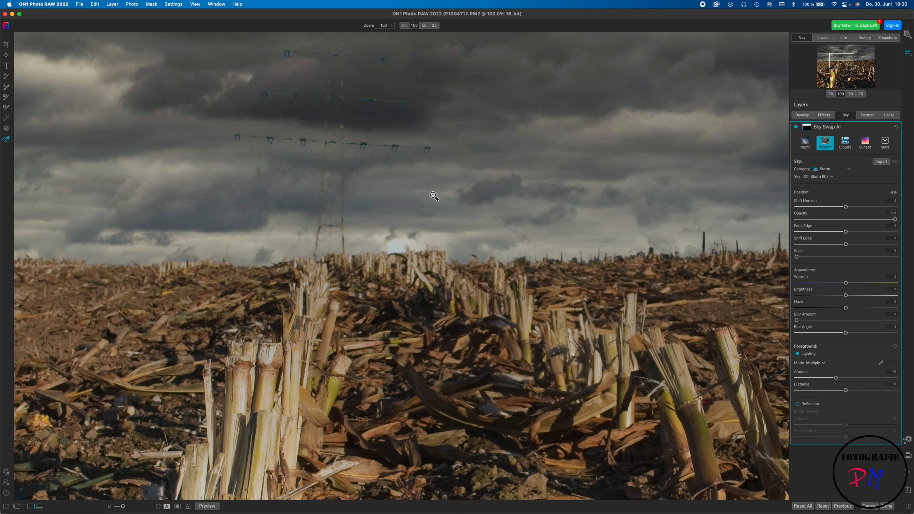
pyautogui.click(361, 199)
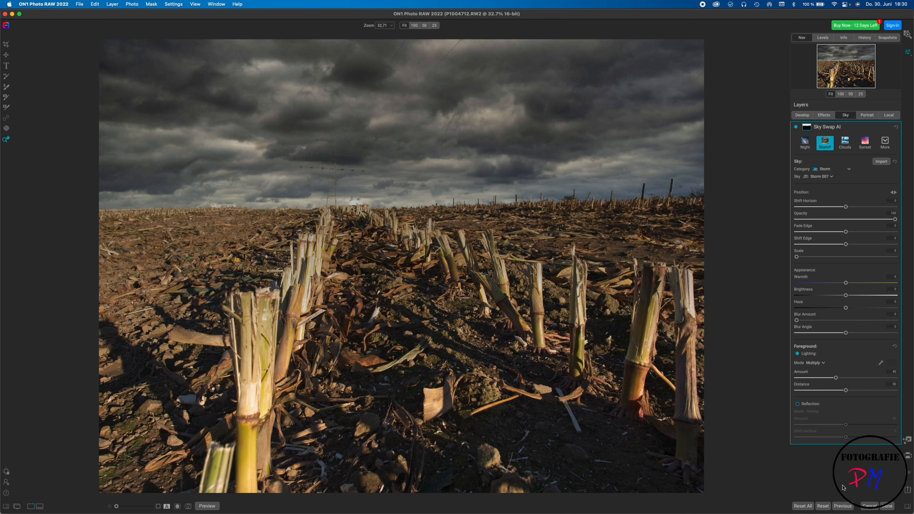
pyautogui.click(869, 506)
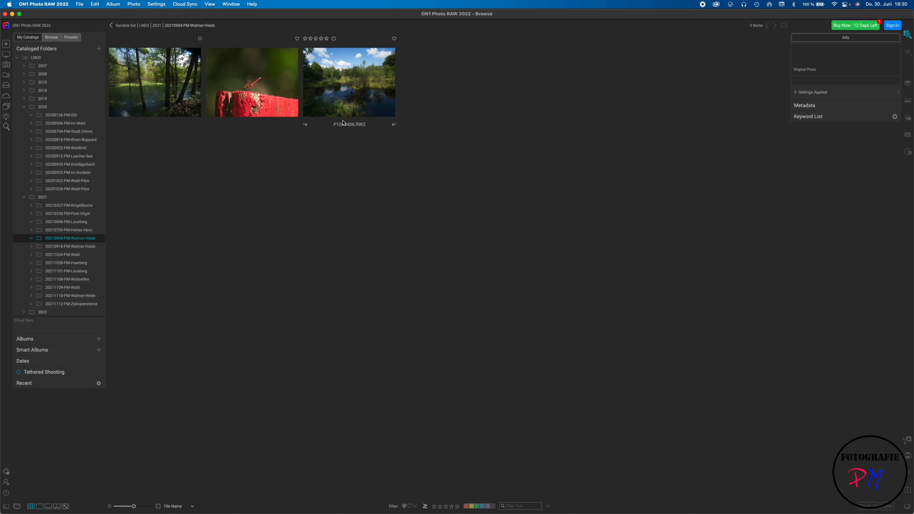
# Open P1004406.RW2 in Resize, review the available resize modes, and leave without changing the size.
pyautogui.click(346, 87)
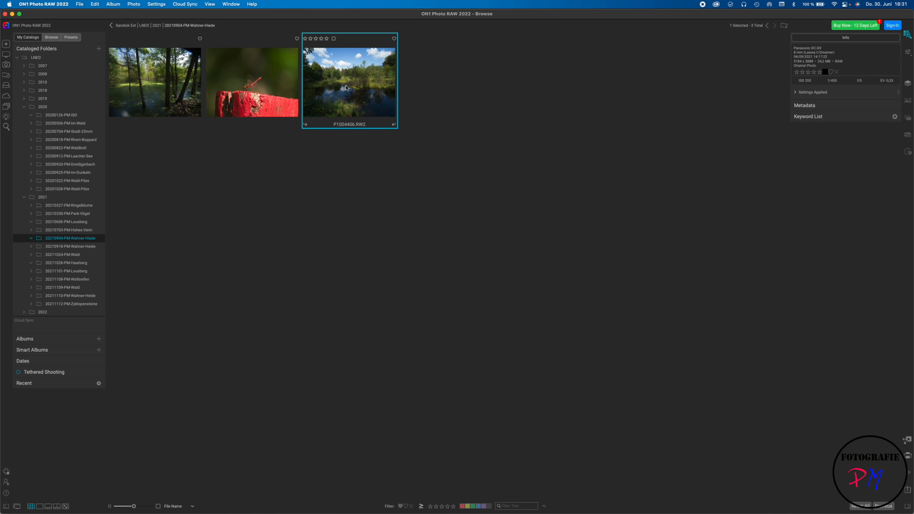
pyautogui.rightClick(348, 93)
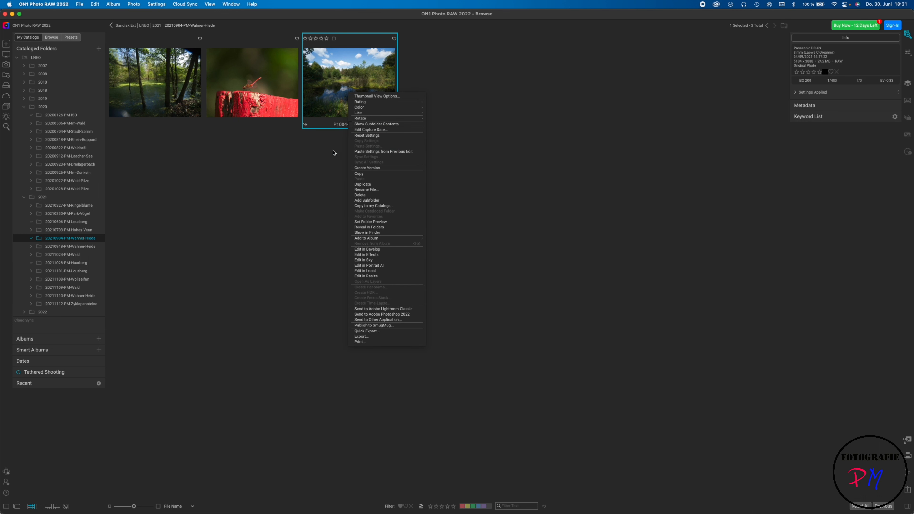
pyautogui.click(360, 277)
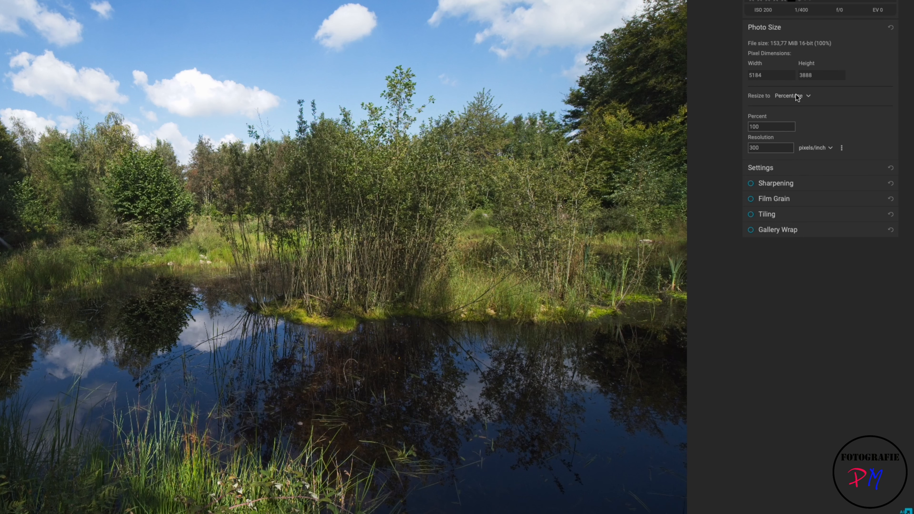
pyautogui.click(796, 94)
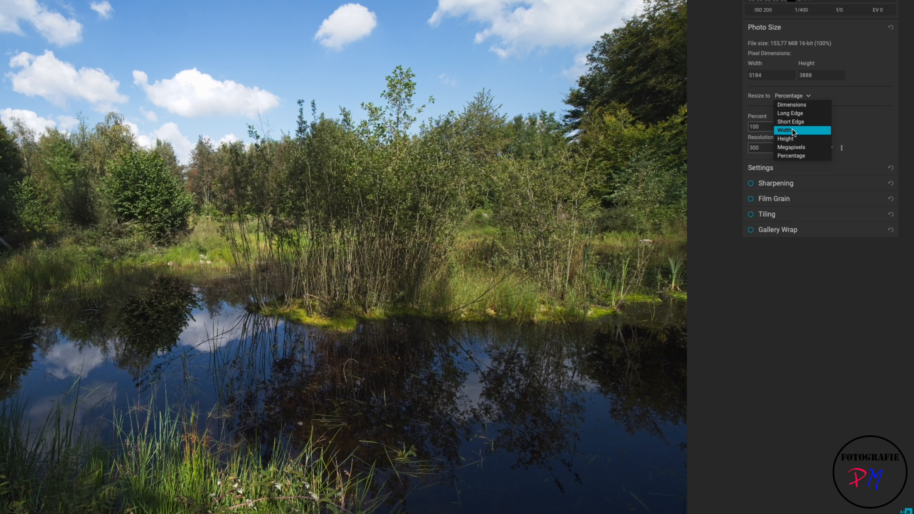
pyautogui.click(738, 311)
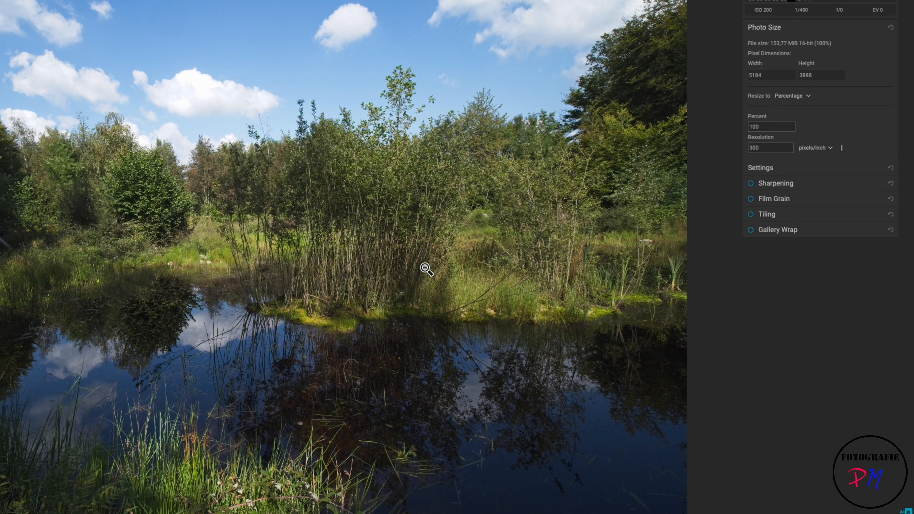
pyautogui.press('Escape')
pyautogui.click(342, 299)
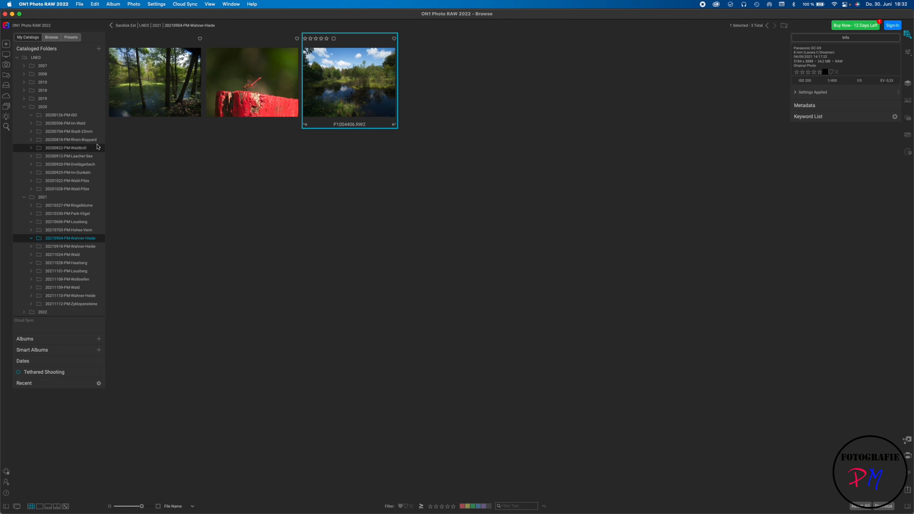
# Open P1002078.RW2 from the 20200126-PM-ISO folder at 100% and switch its noise reduction to NoNoise AI.
pyautogui.click(73, 118)
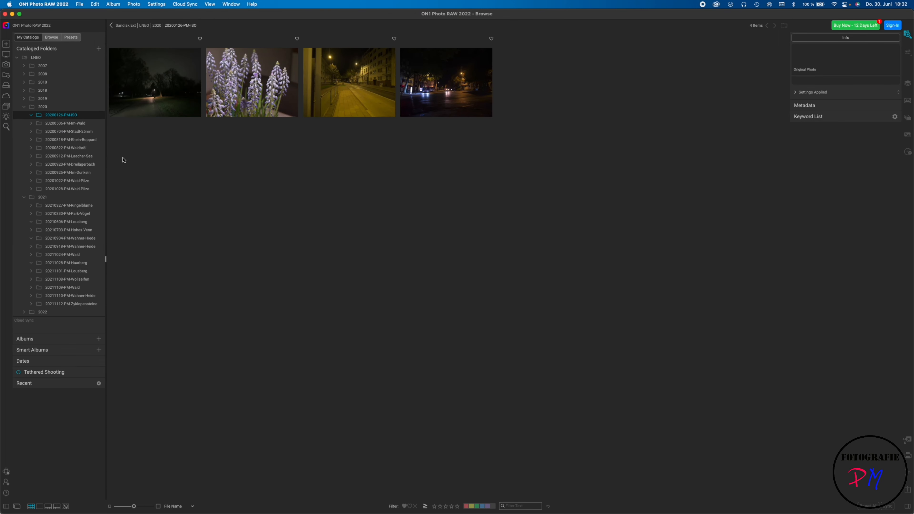
pyautogui.click(329, 105)
pyautogui.doubleClick(329, 105)
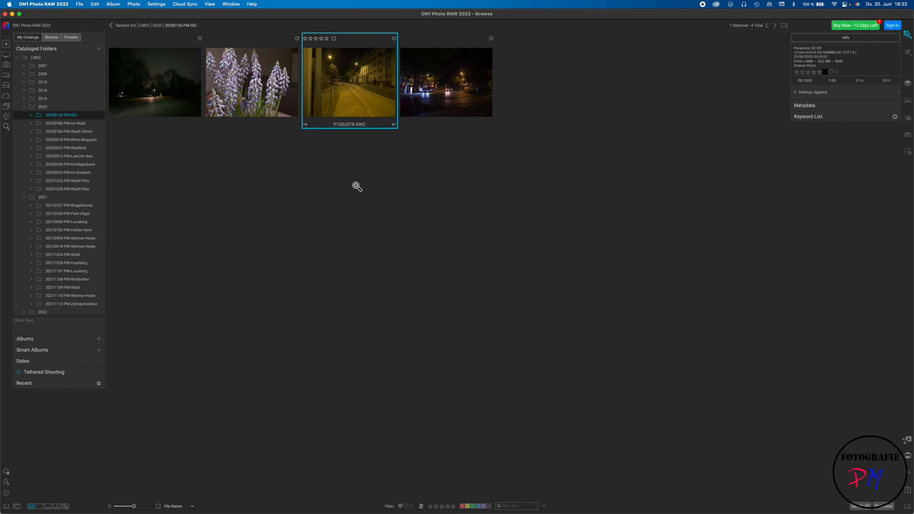
pyautogui.click(431, 207)
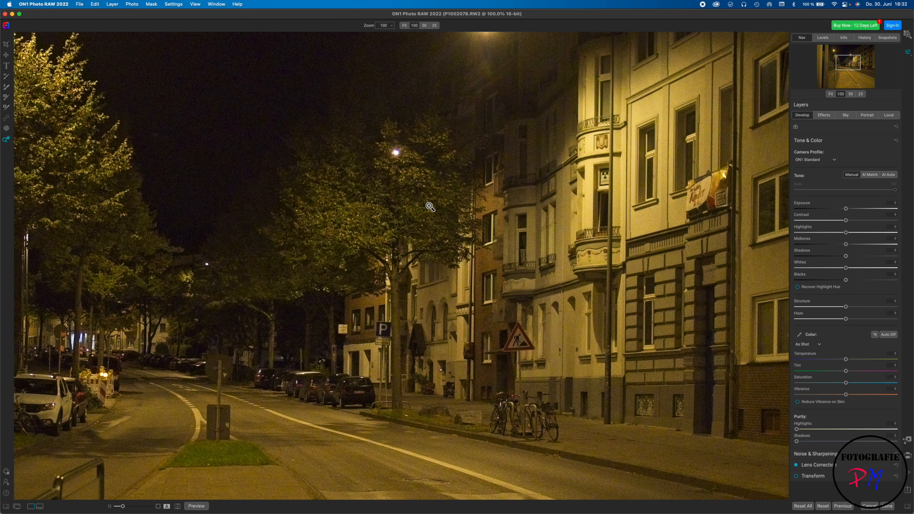
pyautogui.moveTo(438, 177); pyautogui.dragTo(398, 308)
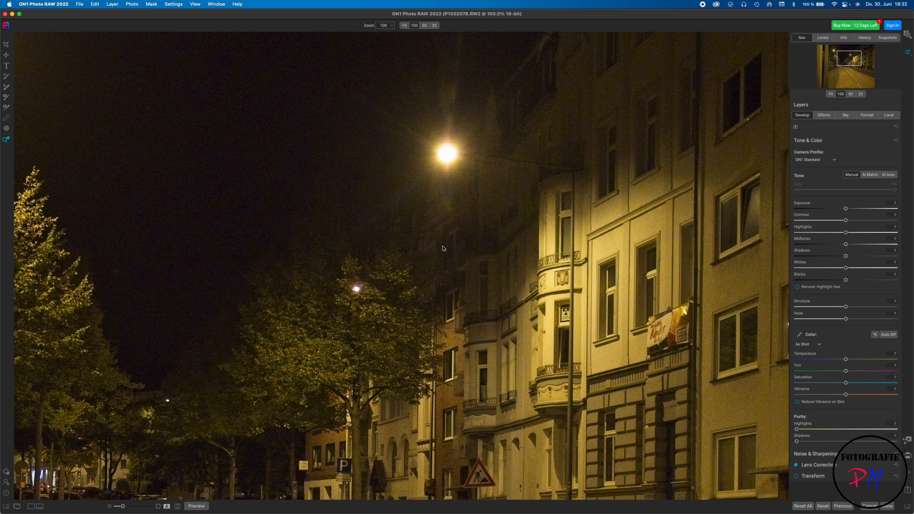
pyautogui.click(817, 455)
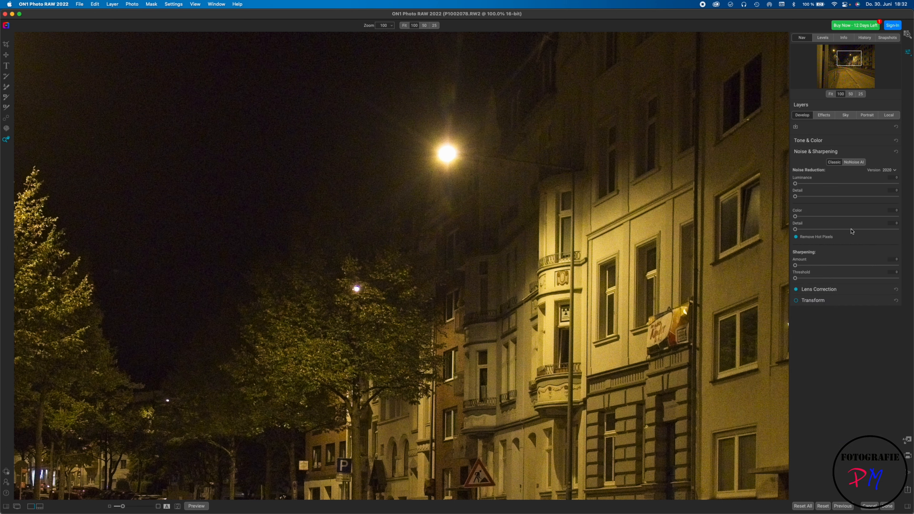
pyautogui.click(852, 163)
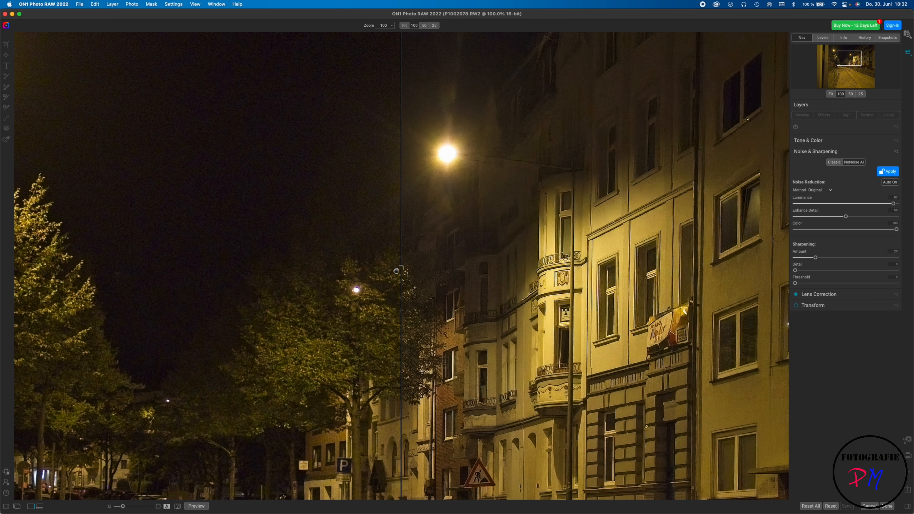
# Compare the NoNoise AI before and after preview across the street scene and view the available noise reduction methods.
pyautogui.moveTo(401, 269); pyautogui.dragTo(365, 285)
pyautogui.moveTo(848, 60); pyautogui.dragTo(842, 72)
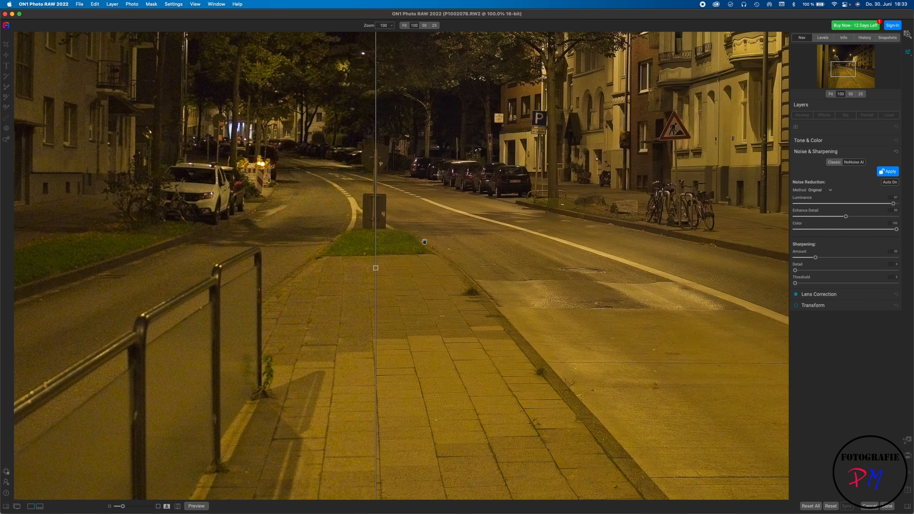
pyautogui.moveTo(377, 269); pyautogui.dragTo(402, 267)
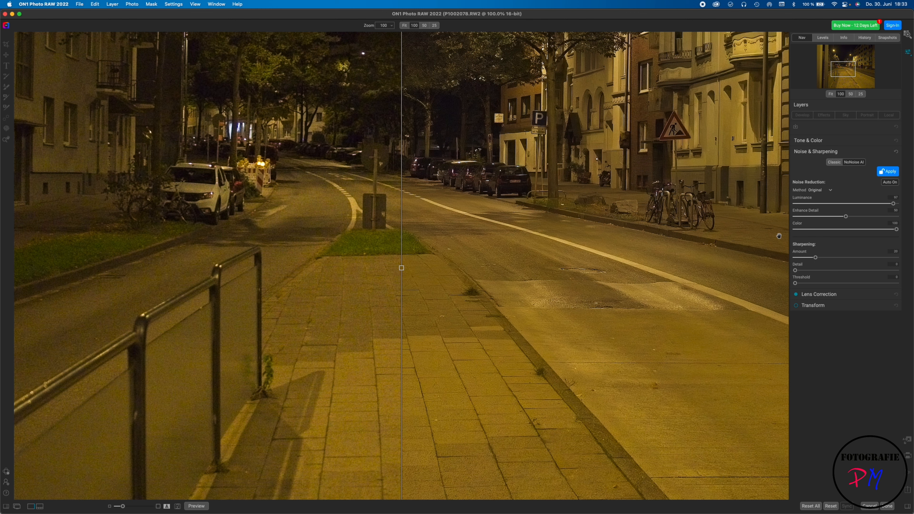
pyautogui.click(818, 190)
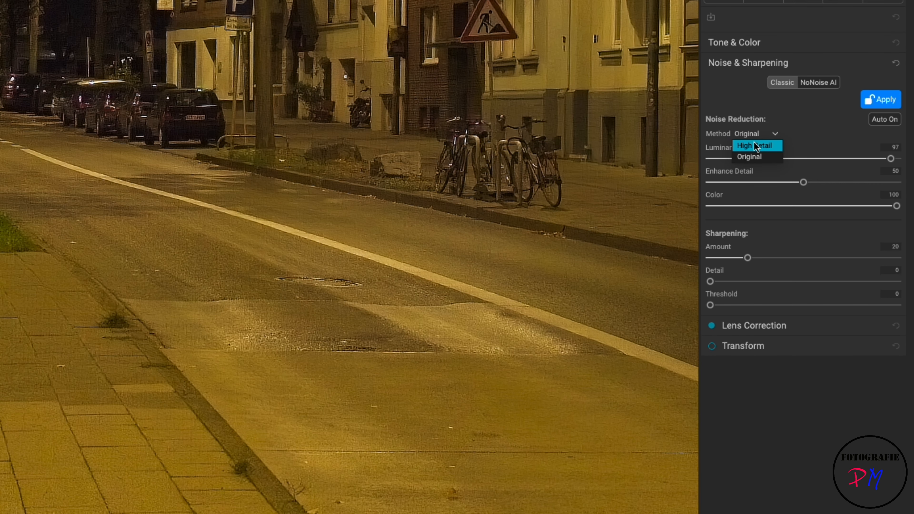
pyautogui.click(394, 201)
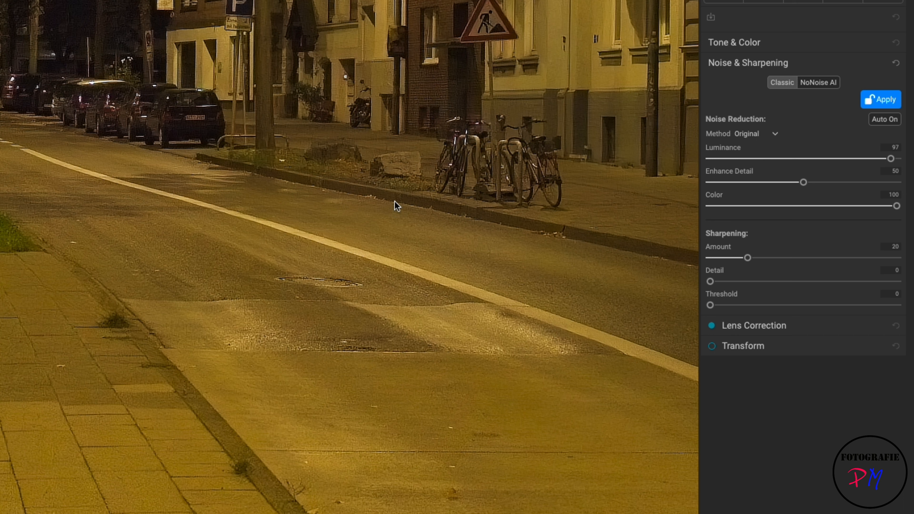